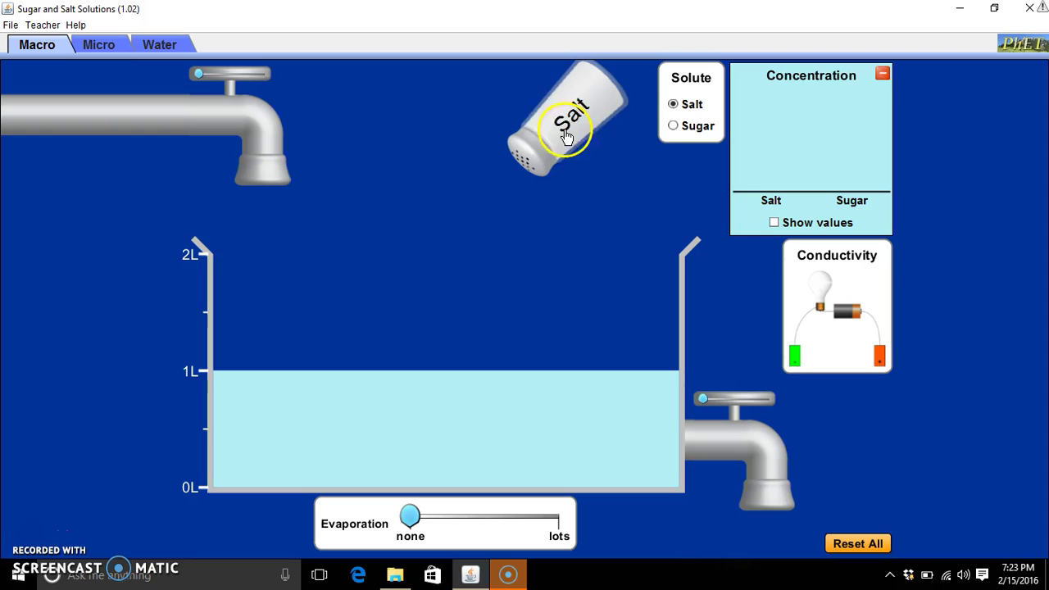
Choose sugar as the solute, pour in more water, then drain some out
{"action": "left_click", "coordinate": [673, 126]}
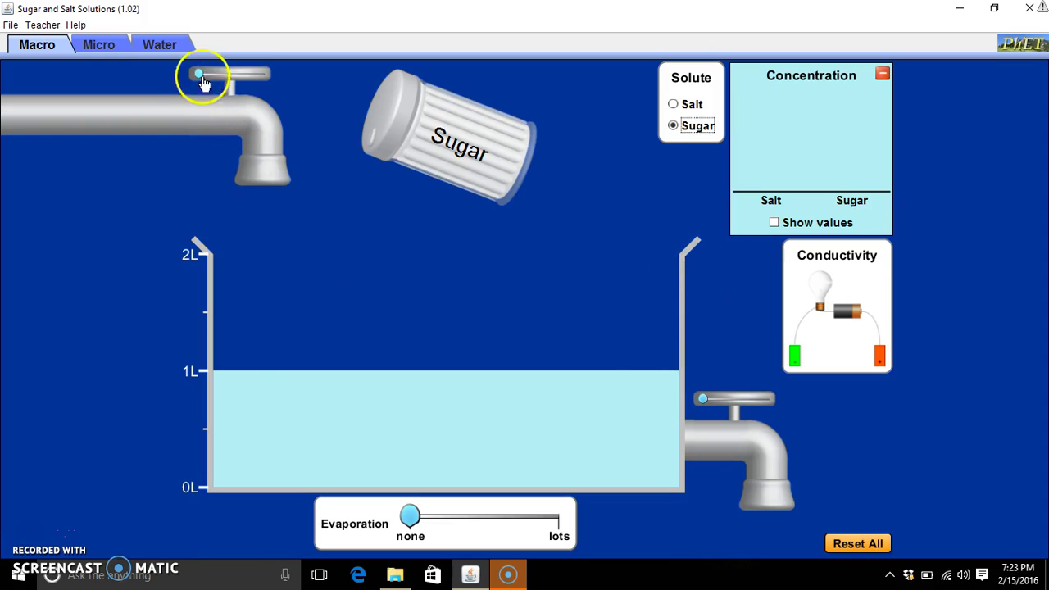
{"action": "left_click_drag", "start_coordinate": [199, 74], "coordinate": [254, 75]}
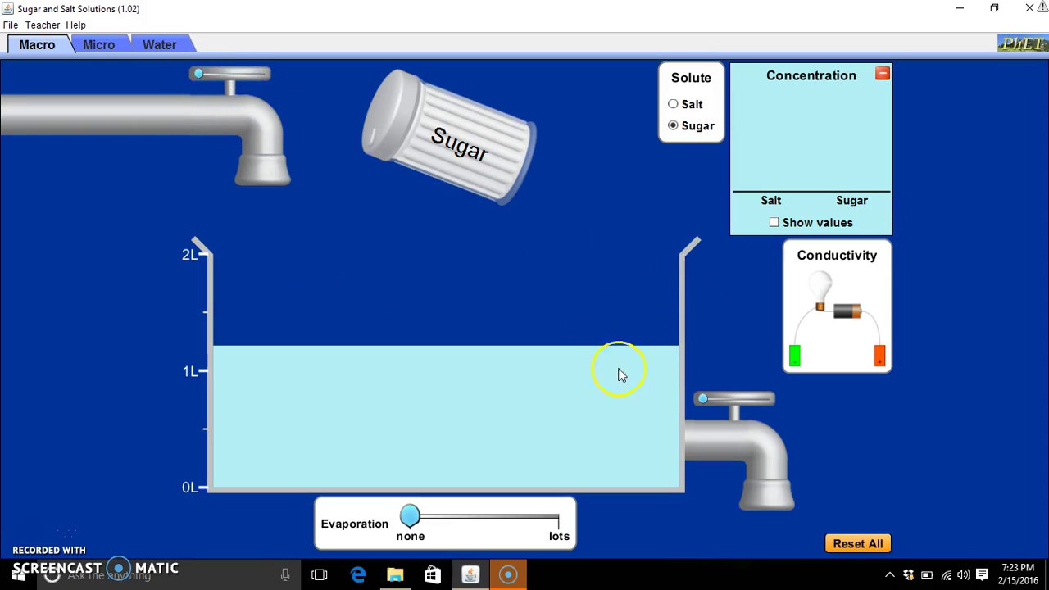
{"action": "left_click_drag", "start_coordinate": [705, 398], "coordinate": [758, 399]}
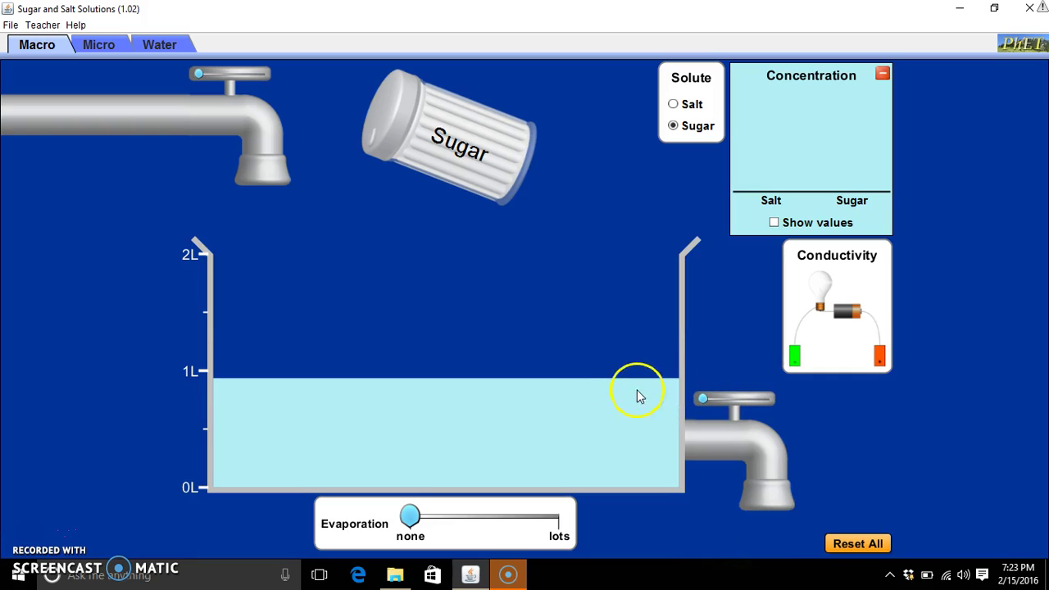
Toggle the solute to Salt and back to Sugar, then place the conductivity tester over the beaker
{"action": "left_click", "coordinate": [674, 105]}
{"action": "left_click", "coordinate": [676, 128]}
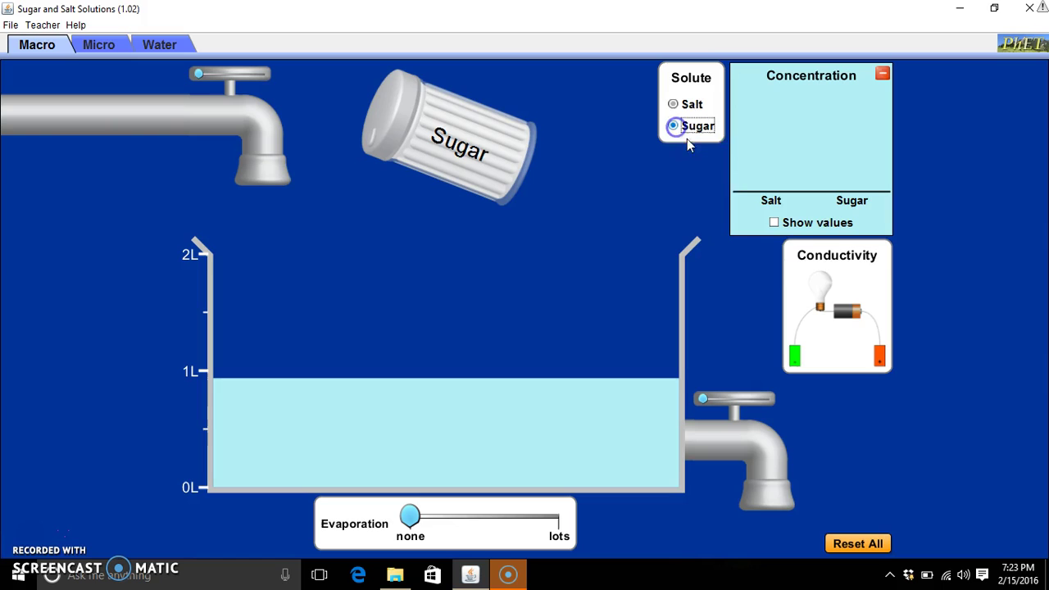
{"action": "left_click_drag", "start_coordinate": [852, 322], "coordinate": [393, 303]}
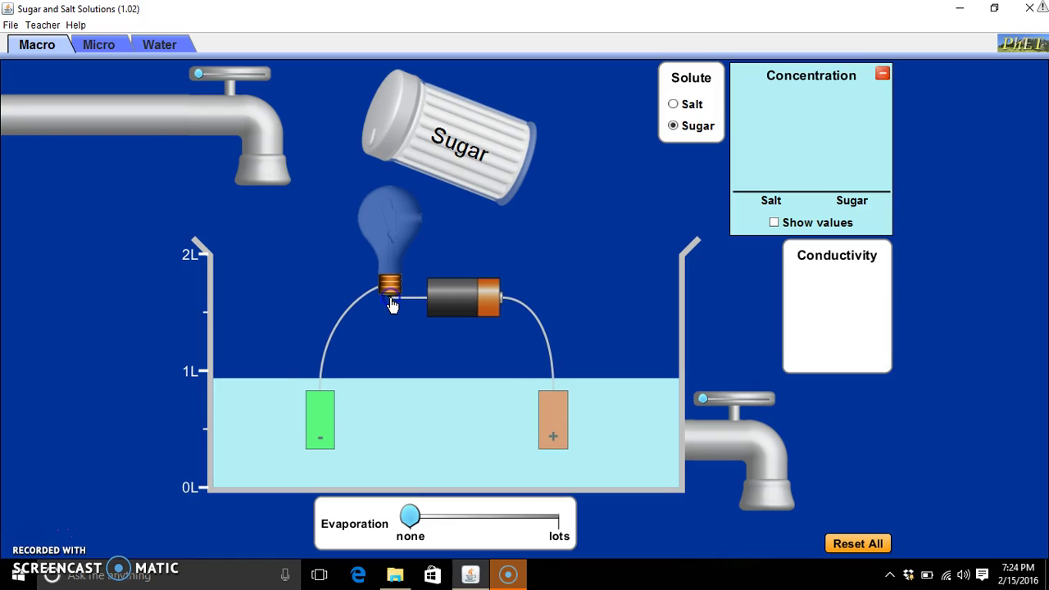
Sink the tester's electrodes deeper into the water and choose Salt as the solute
{"action": "left_click", "coordinate": [445, 294]}
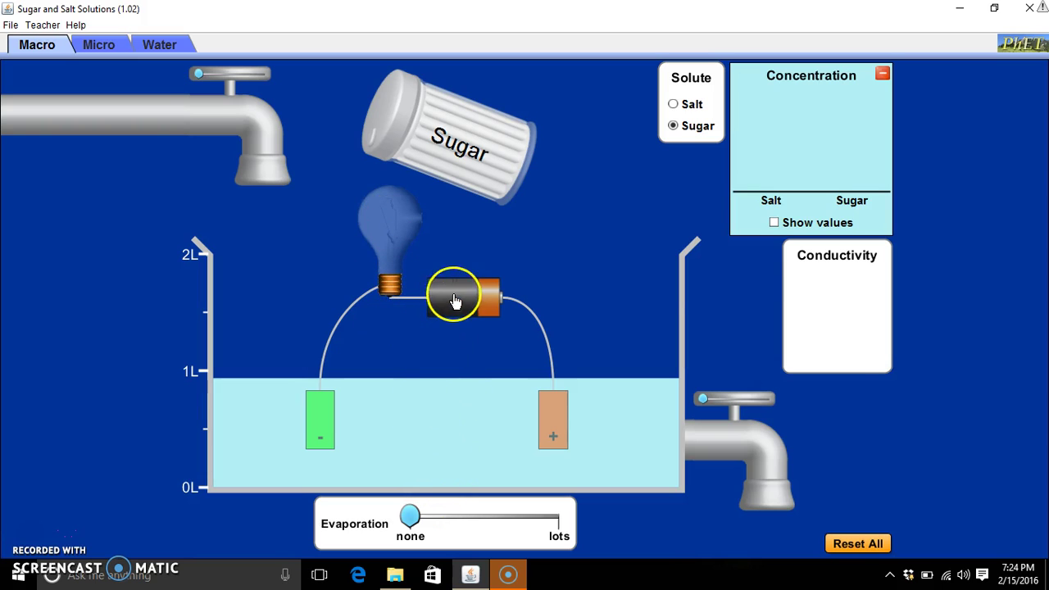
{"action": "left_click_drag", "start_coordinate": [450, 290], "coordinate": [471, 293]}
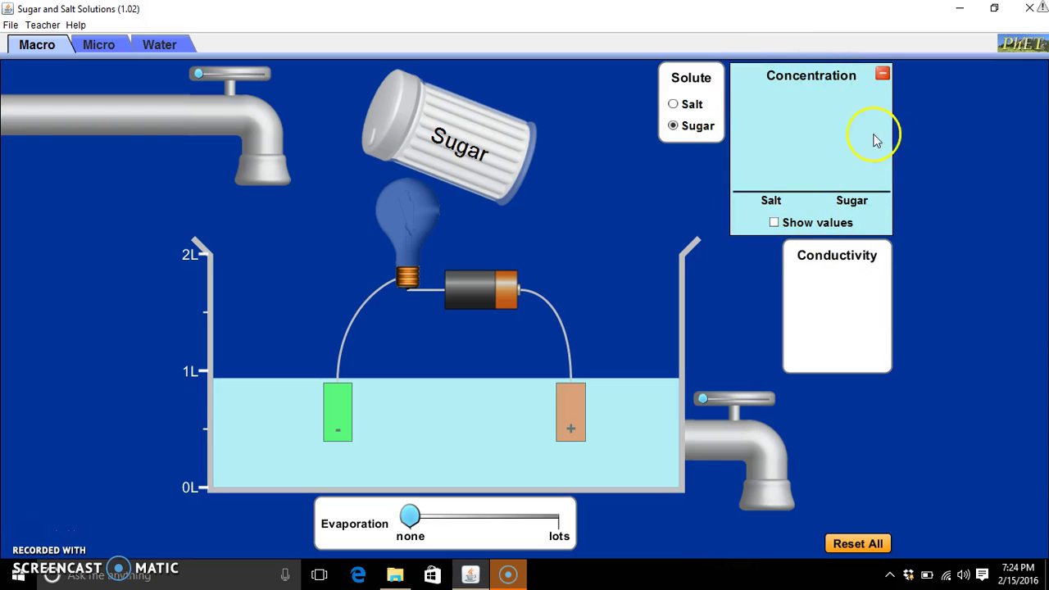
{"action": "left_click", "coordinate": [673, 104]}
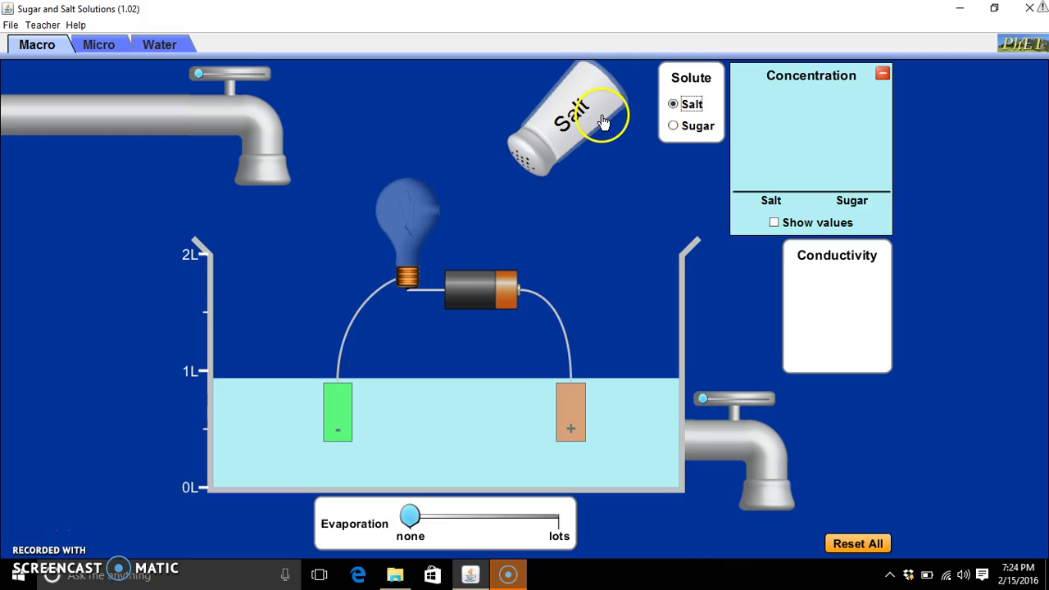
Shake salt from the shaker into the beaker water
{"action": "mouse_move", "coordinate": [594, 125]}
{"action": "left_mouse_down"}
{"action": "mouse_move", "coordinate": [645, 168]}
{"action": "mouse_move", "coordinate": [662, 198]}
{"action": "mouse_move", "coordinate": [635, 190]}
{"action": "mouse_move", "coordinate": [612, 152]}
{"action": "mouse_move", "coordinate": [585, 152]}
{"action": "mouse_move", "coordinate": [599, 179]}
{"action": "mouse_move", "coordinate": [652, 182]}
{"action": "mouse_move", "coordinate": [665, 165]}
{"action": "mouse_move", "coordinate": [656, 194]}
{"action": "mouse_move", "coordinate": [655, 169]}
{"action": "mouse_move", "coordinate": [677, 199]}
{"action": "left_mouse_up"}
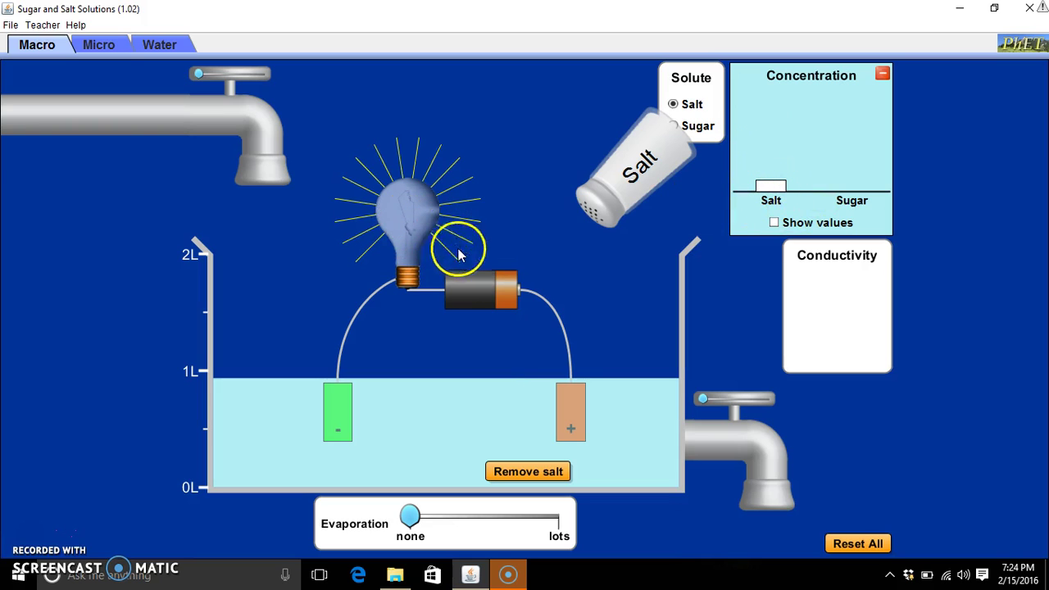
Remove the salt, add and remove a little more, then shake sugar into the water
{"action": "left_click", "coordinate": [556, 472]}
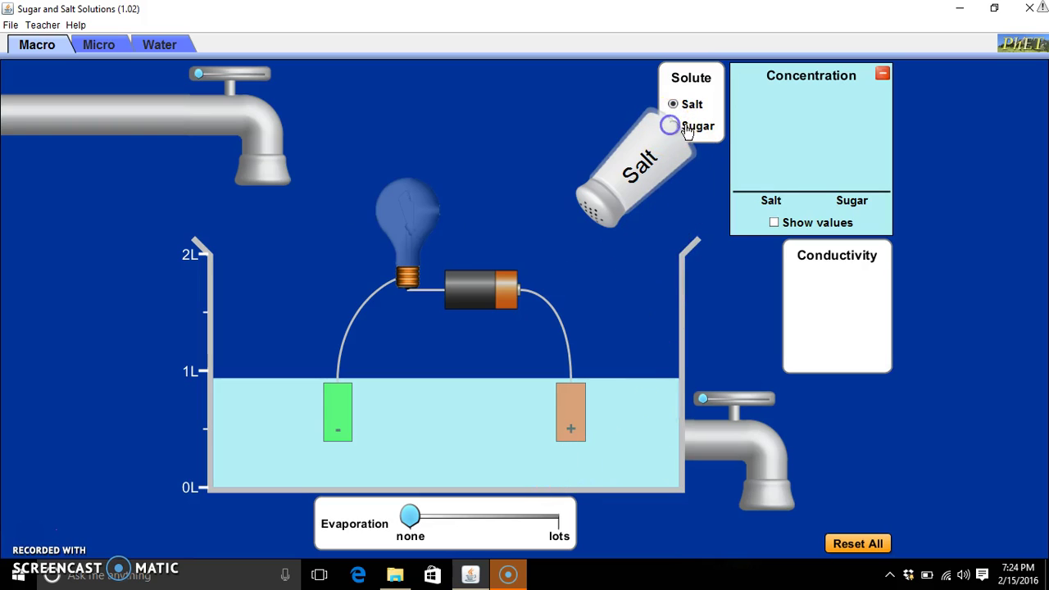
{"action": "left_click_drag", "start_coordinate": [687, 127], "coordinate": [726, 129]}
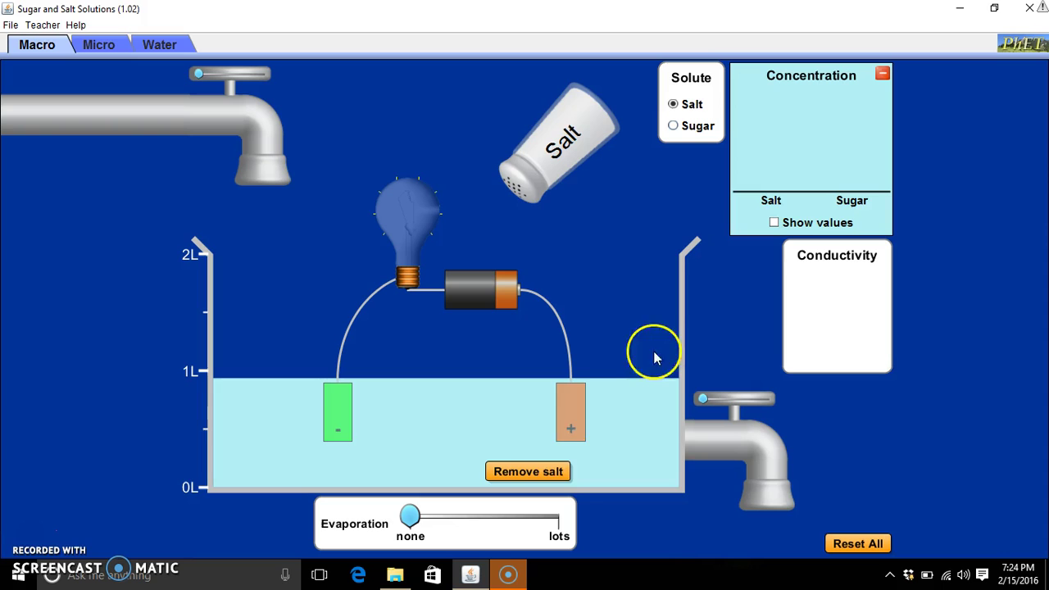
{"action": "left_click", "coordinate": [557, 465]}
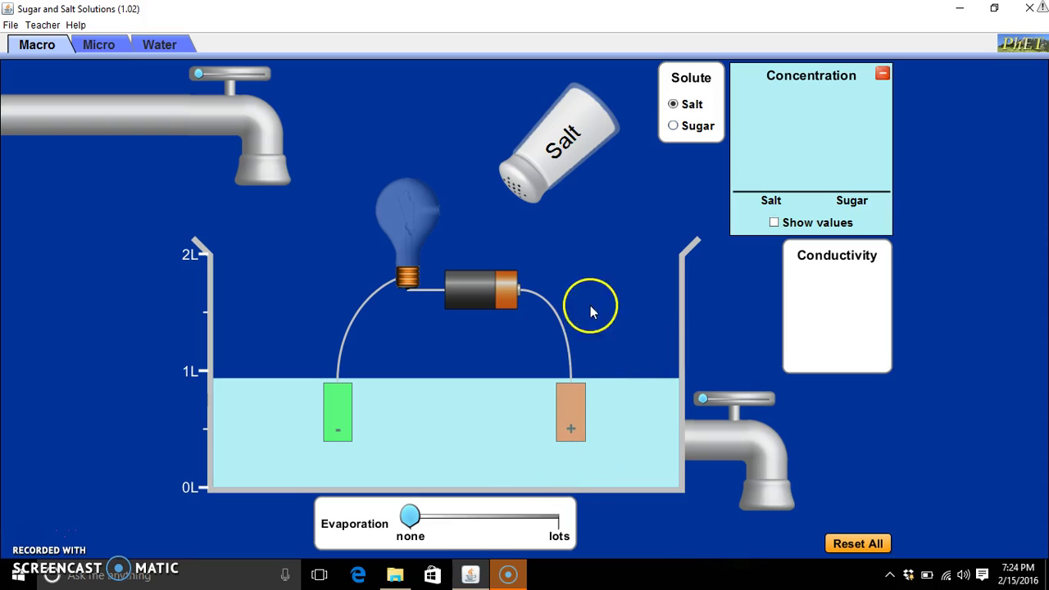
{"action": "left_click", "coordinate": [672, 126]}
{"action": "mouse_move", "coordinate": [553, 140]}
{"action": "left_mouse_down"}
{"action": "mouse_move", "coordinate": [602, 168]}
{"action": "mouse_move", "coordinate": [557, 164]}
{"action": "mouse_move", "coordinate": [667, 108]}
{"action": "mouse_move", "coordinate": [661, 140]}
{"action": "mouse_move", "coordinate": [673, 168]}
{"action": "mouse_move", "coordinate": [696, 122]}
{"action": "mouse_move", "coordinate": [565, 157]}
{"action": "mouse_move", "coordinate": [492, 51]}
{"action": "mouse_move", "coordinate": [455, 102]}
{"action": "mouse_move", "coordinate": [427, 109]}
{"action": "mouse_move", "coordinate": [512, 144]}
{"action": "mouse_move", "coordinate": [678, 135]}
{"action": "left_mouse_up"}
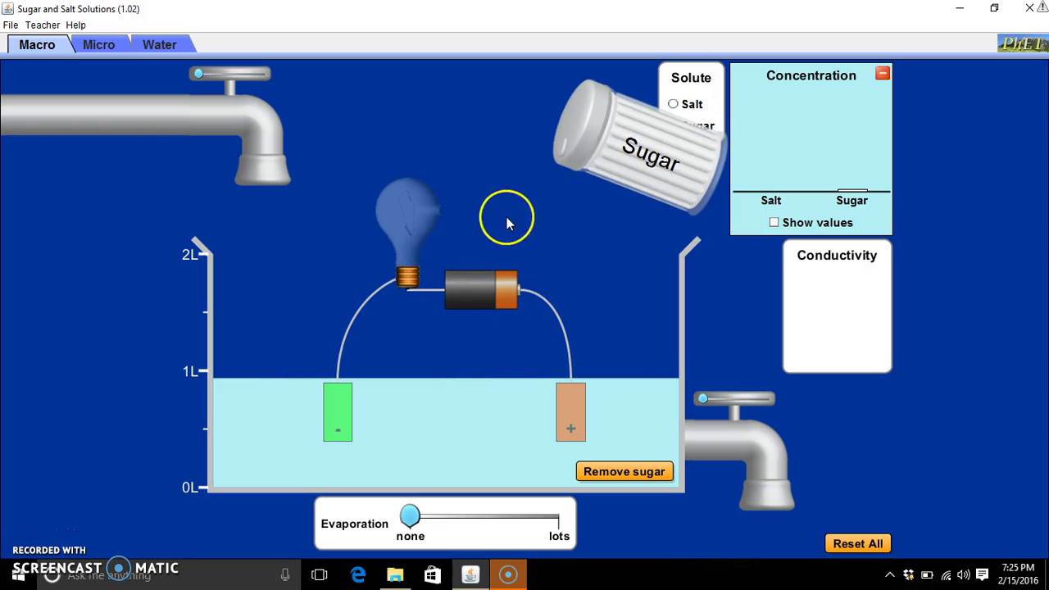
Clear the dissolved sugar, shake in more sugar, and clear it again
{"action": "left_click", "coordinate": [624, 477]}
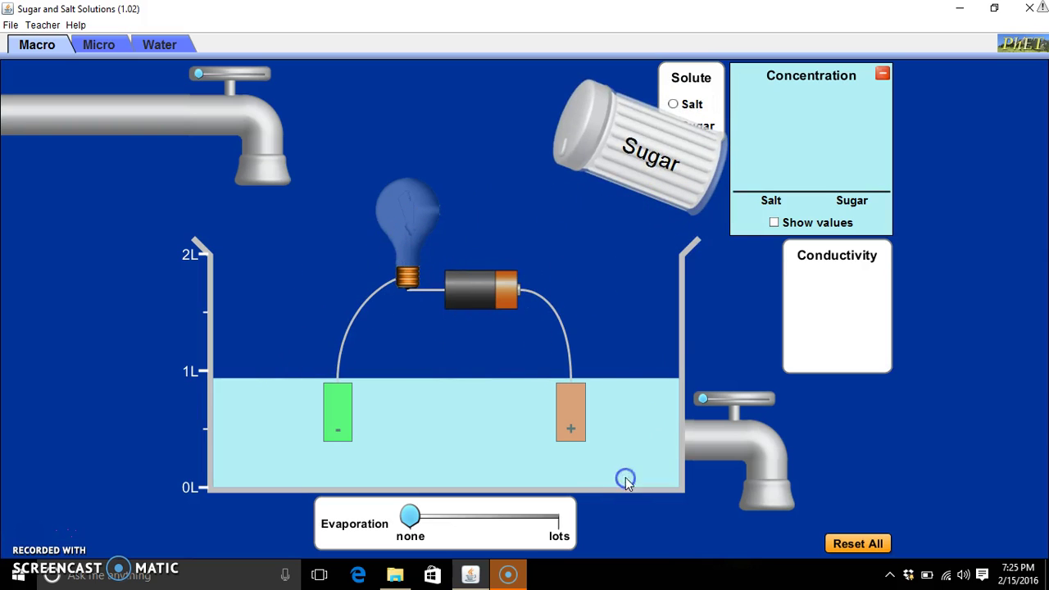
{"action": "left_click_drag", "start_coordinate": [620, 137], "coordinate": [539, 117]}
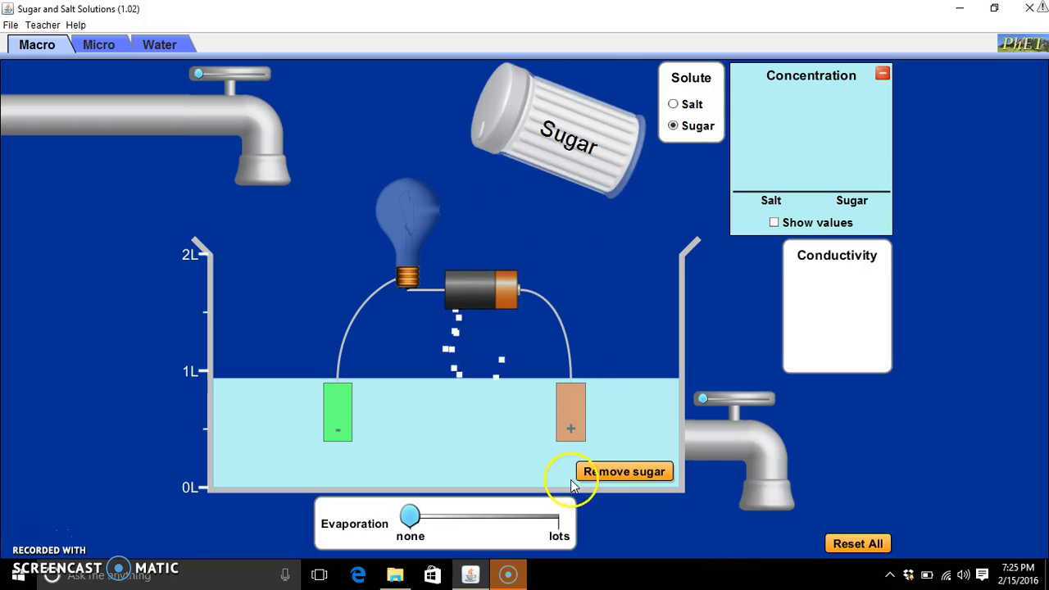
{"action": "left_click", "coordinate": [599, 474]}
Toggle the solute between Salt and Sugar, settle on Salt, and take hold of the salt shaker
{"action": "left_click", "coordinate": [673, 104]}
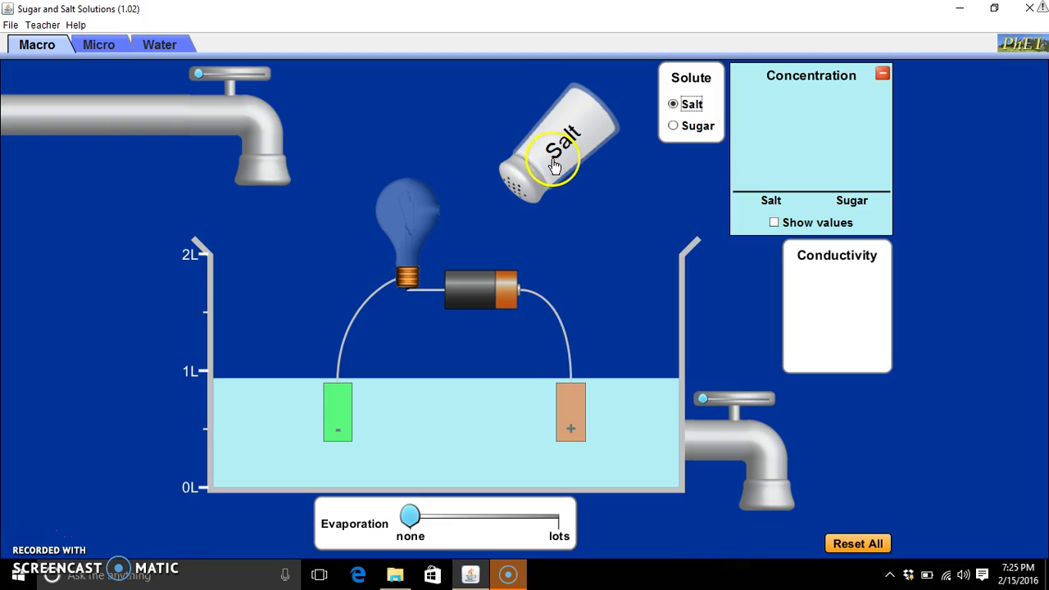
{"action": "left_click", "coordinate": [672, 126]}
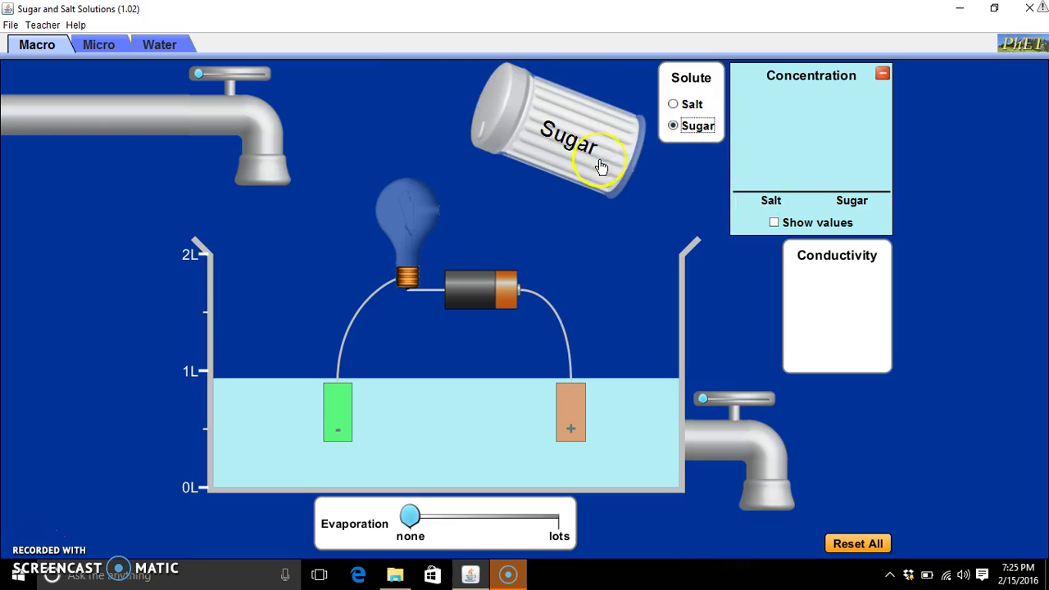
{"action": "left_click", "coordinate": [675, 106]}
{"action": "left_click", "coordinate": [581, 147]}
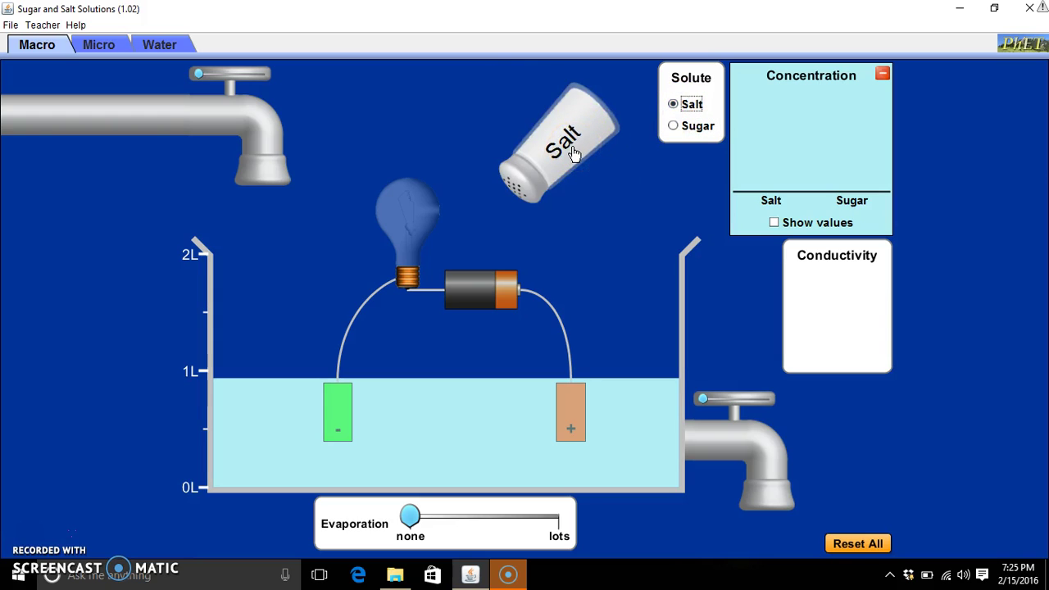
Shake salt into the water twice, switch to Sugar and back to Salt, then add more salt
{"action": "mouse_move", "coordinate": [578, 141]}
{"action": "left_mouse_down"}
{"action": "mouse_move", "coordinate": [625, 143]}
{"action": "mouse_move", "coordinate": [619, 164]}
{"action": "mouse_move", "coordinate": [656, 140]}
{"action": "mouse_move", "coordinate": [662, 183]}
{"action": "mouse_move", "coordinate": [663, 164]}
{"action": "mouse_move", "coordinate": [674, 180]}
{"action": "mouse_move", "coordinate": [632, 205]}
{"action": "mouse_move", "coordinate": [620, 182]}
{"action": "mouse_move", "coordinate": [554, 169]}
{"action": "mouse_move", "coordinate": [593, 198]}
{"action": "left_mouse_up"}
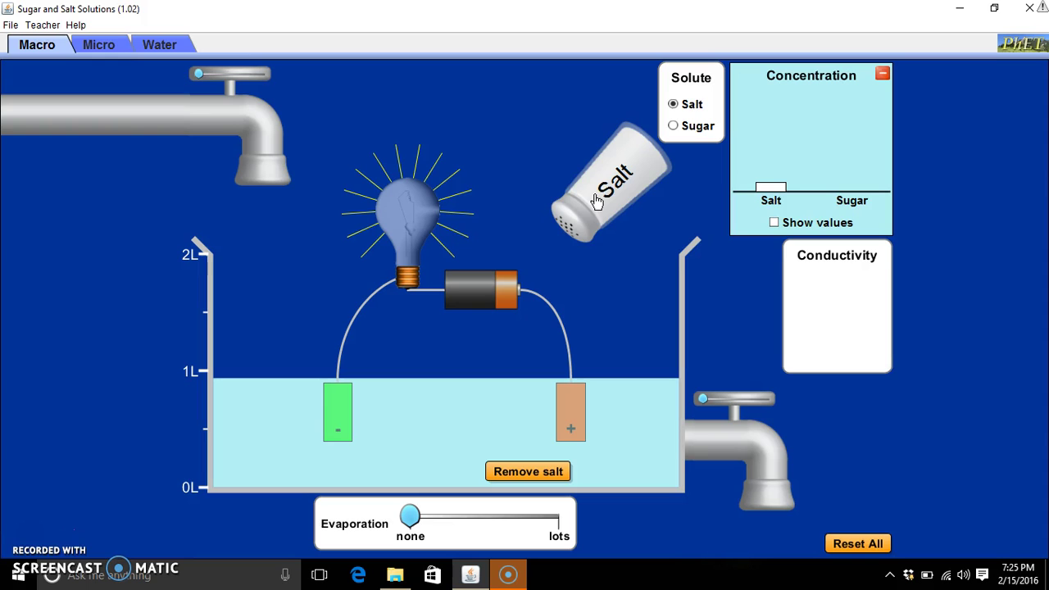
{"action": "mouse_move", "coordinate": [620, 189]}
{"action": "left_mouse_down"}
{"action": "mouse_move", "coordinate": [622, 139]}
{"action": "mouse_move", "coordinate": [671, 217]}
{"action": "mouse_move", "coordinate": [582, 192]}
{"action": "mouse_move", "coordinate": [625, 178]}
{"action": "mouse_move", "coordinate": [567, 172]}
{"action": "mouse_move", "coordinate": [656, 174]}
{"action": "mouse_move", "coordinate": [603, 172]}
{"action": "mouse_move", "coordinate": [654, 176]}
{"action": "mouse_move", "coordinate": [643, 187]}
{"action": "mouse_move", "coordinate": [658, 187]}
{"action": "mouse_move", "coordinate": [625, 208]}
{"action": "left_mouse_up"}
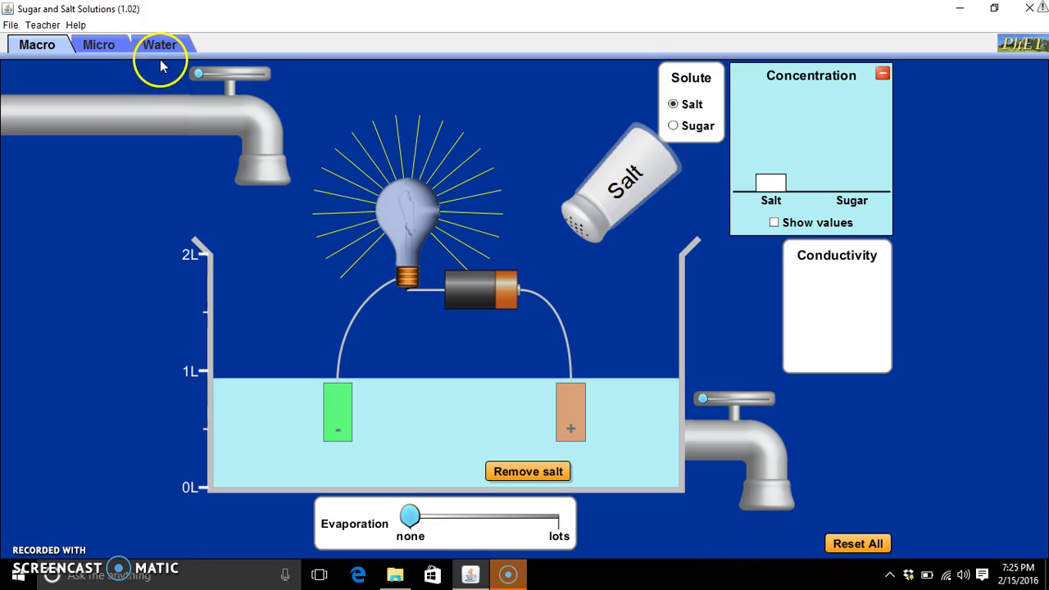
{"action": "left_click", "coordinate": [674, 127]}
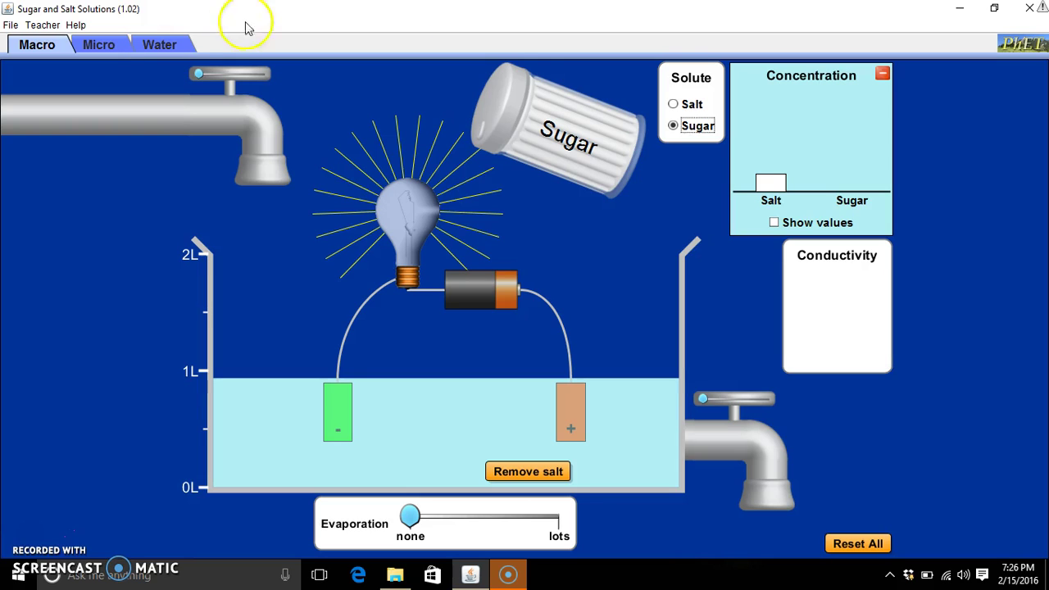
{"action": "left_click", "coordinate": [675, 104]}
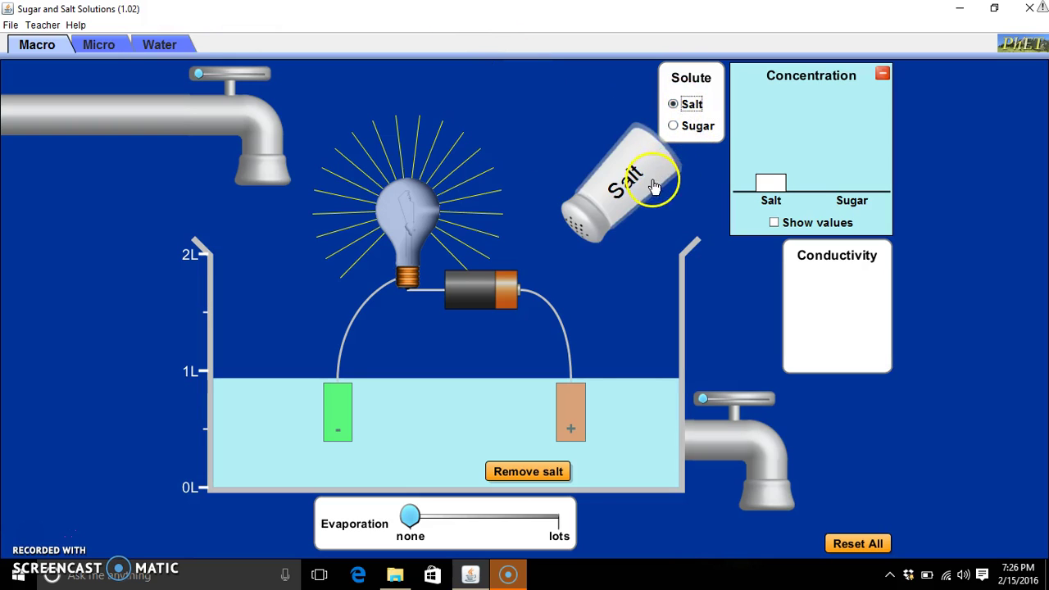
{"action": "mouse_move", "coordinate": [654, 187]}
{"action": "left_mouse_down"}
{"action": "mouse_move", "coordinate": [629, 155]}
{"action": "mouse_move", "coordinate": [639, 161]}
{"action": "mouse_move", "coordinate": [626, 170]}
{"action": "mouse_move", "coordinate": [649, 190]}
{"action": "left_mouse_up"}
Go to the Micro view and shake sodium chloride into the water
{"action": "left_click", "coordinate": [96, 42]}
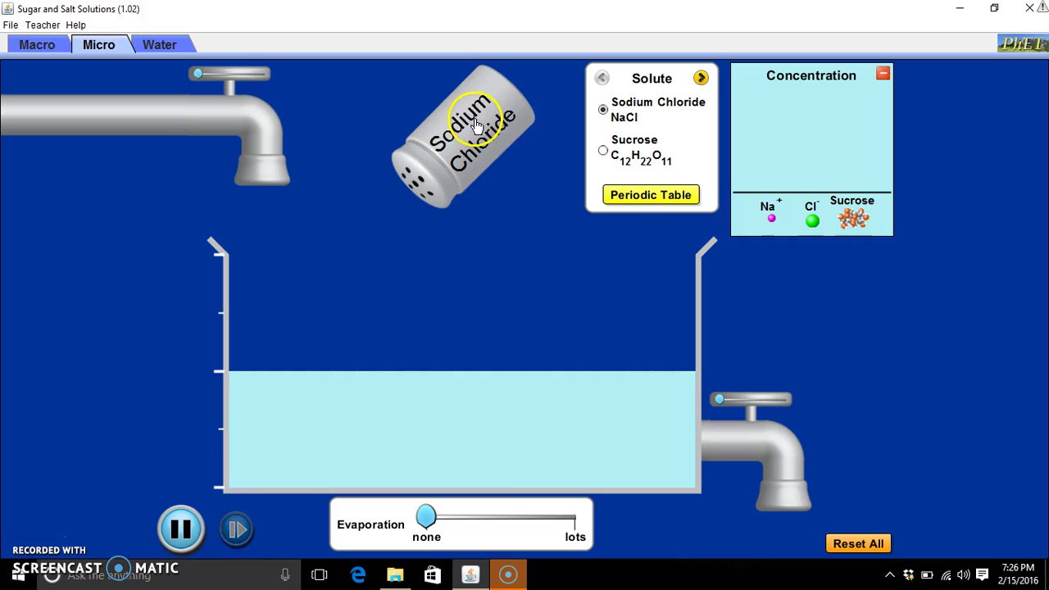
{"action": "mouse_move", "coordinate": [480, 159]}
{"action": "left_mouse_down"}
{"action": "mouse_move", "coordinate": [512, 149]}
{"action": "mouse_move", "coordinate": [445, 155]}
{"action": "mouse_move", "coordinate": [577, 130]}
{"action": "mouse_move", "coordinate": [587, 137]}
{"action": "mouse_move", "coordinate": [575, 182]}
{"action": "mouse_move", "coordinate": [607, 153]}
{"action": "mouse_move", "coordinate": [524, 175]}
{"action": "left_mouse_up"}
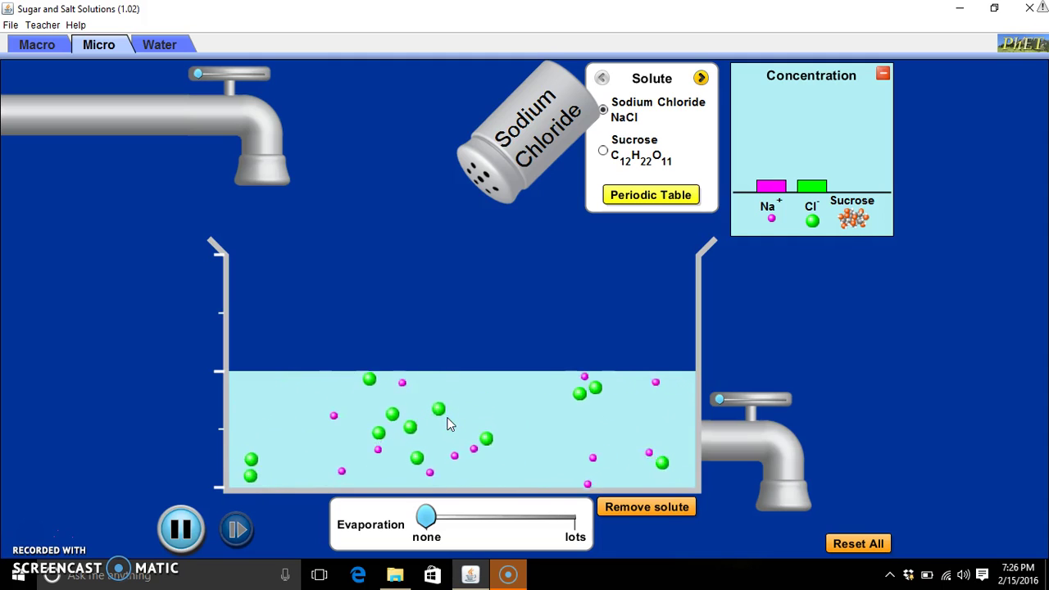
Clear the dissolved sodium chloride, select Sucrose, and pour sucrose into the water
{"action": "left_click", "coordinate": [575, 350]}
{"action": "left_click", "coordinate": [635, 498]}
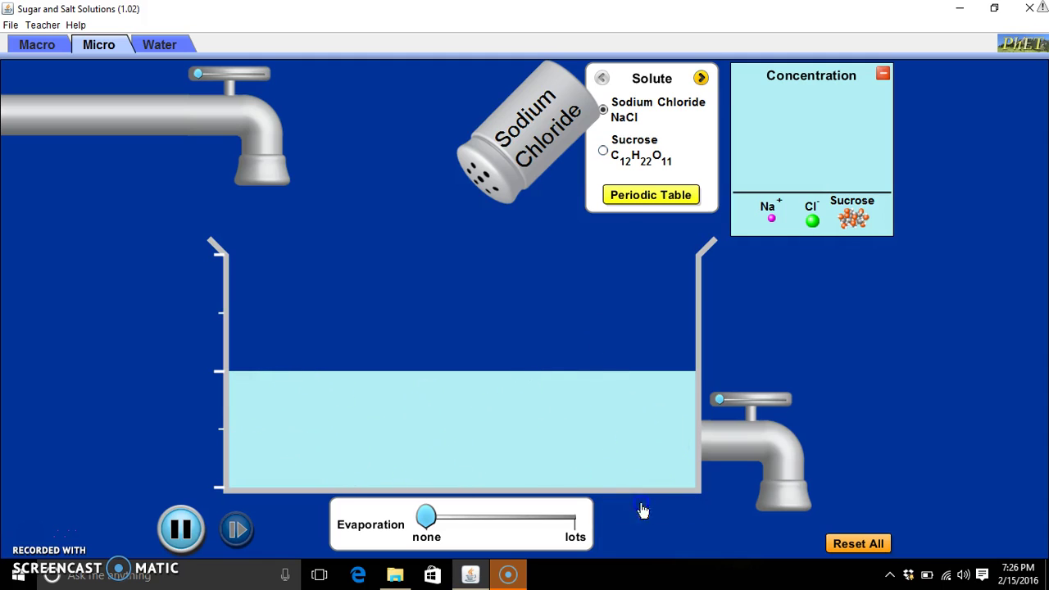
{"action": "left_click", "coordinate": [606, 149]}
{"action": "mouse_move", "coordinate": [481, 160]}
{"action": "left_mouse_down"}
{"action": "mouse_move", "coordinate": [451, 182]}
{"action": "mouse_move", "coordinate": [589, 163]}
{"action": "mouse_move", "coordinate": [502, 167]}
{"action": "mouse_move", "coordinate": [662, 220]}
{"action": "mouse_move", "coordinate": [623, 220]}
{"action": "mouse_move", "coordinate": [656, 203]}
{"action": "mouse_move", "coordinate": [691, 222]}
{"action": "left_mouse_up"}
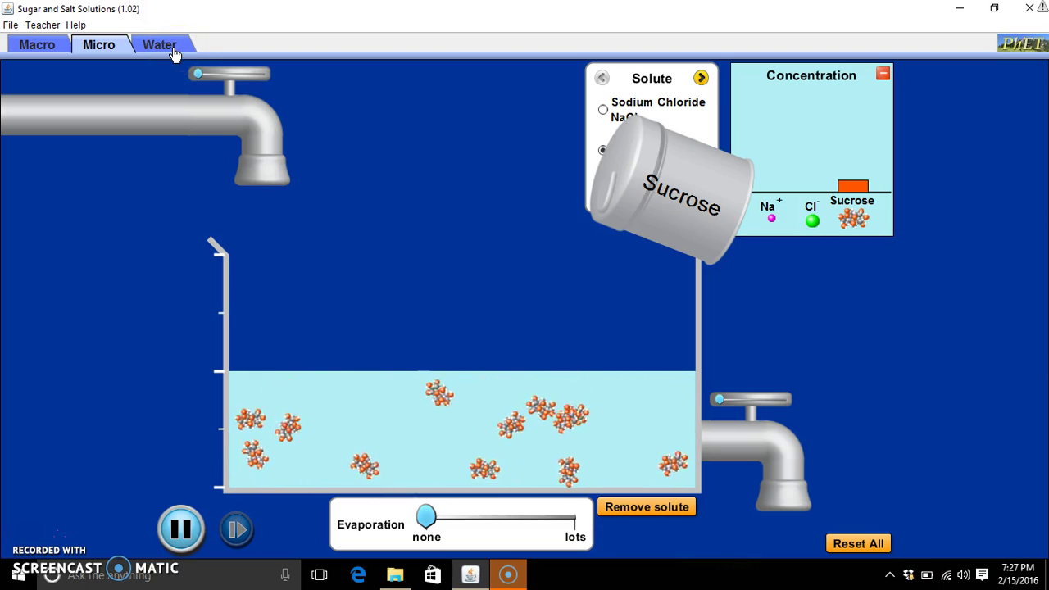
In the Water view, drop the salt crystal into the water and pause the simulation
{"action": "left_click", "coordinate": [170, 48]}
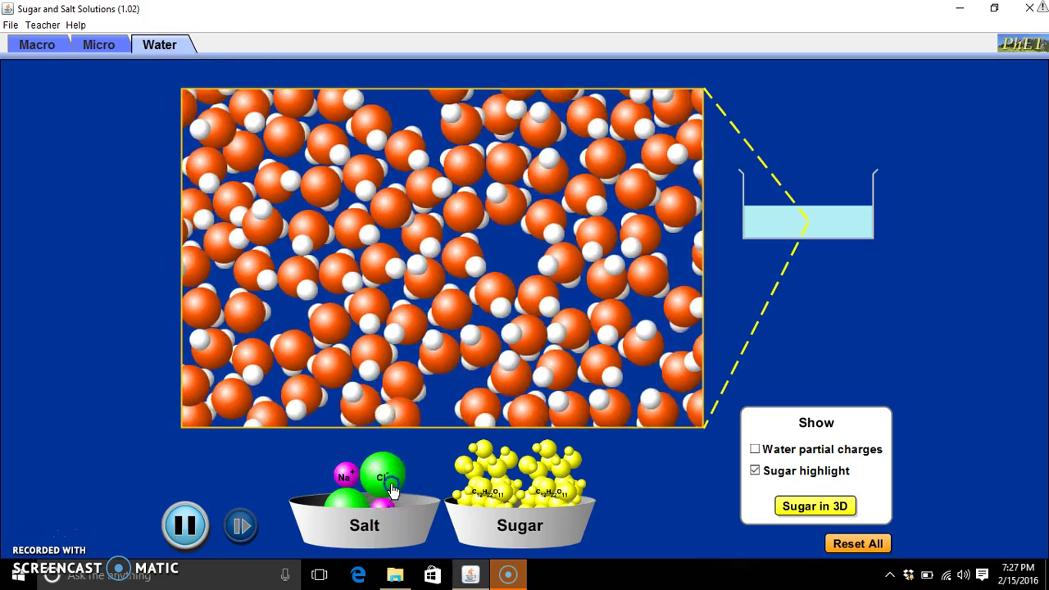
{"action": "left_click_drag", "start_coordinate": [396, 492], "coordinate": [525, 248]}
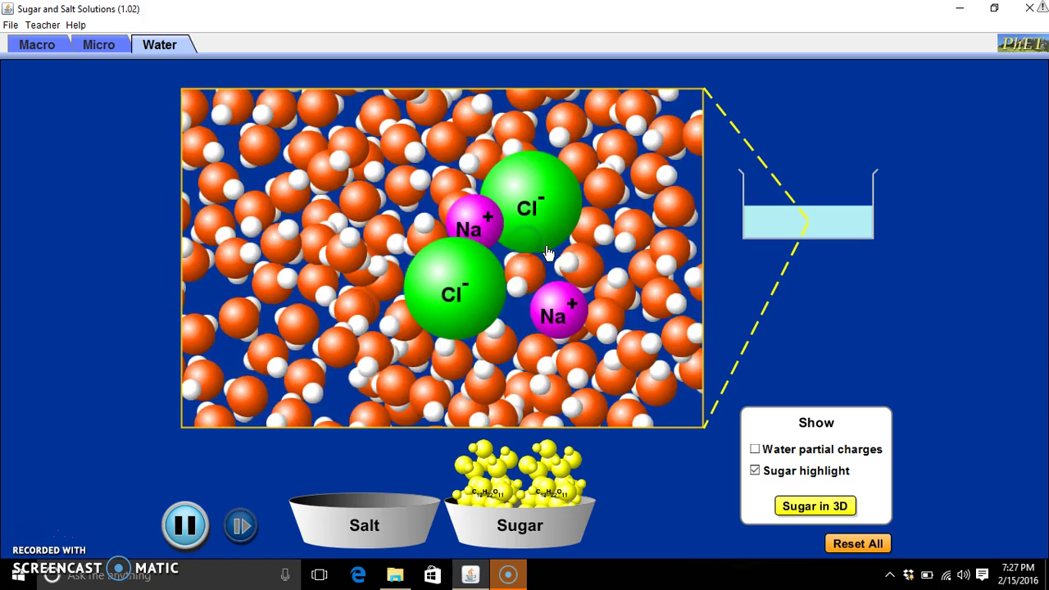
{"action": "left_click", "coordinate": [187, 528]}
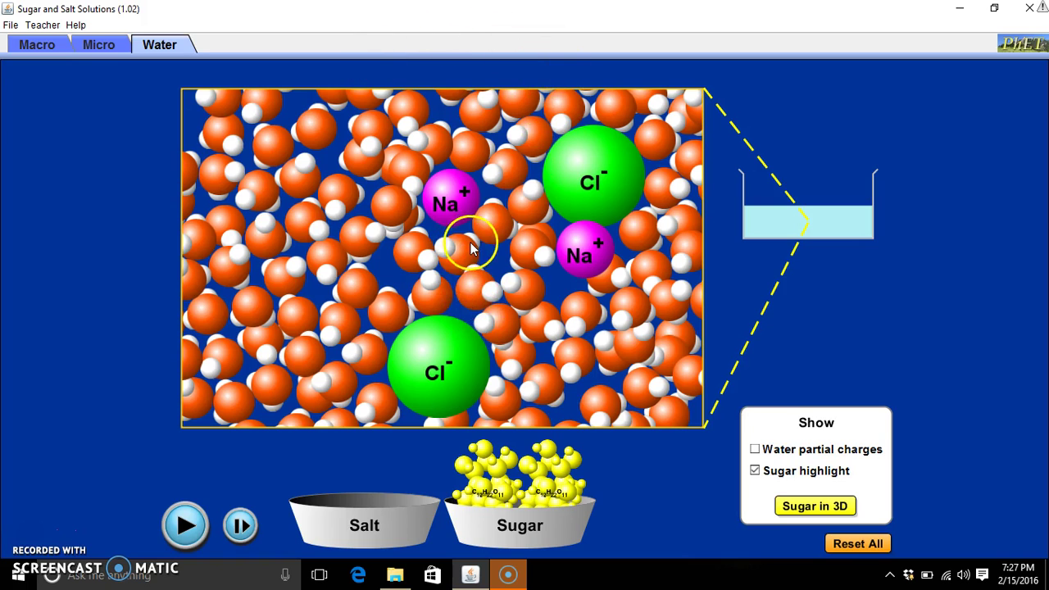
Resume the simulation, drop the sugar crystals into the water, and pause again
{"action": "left_click", "coordinate": [186, 525]}
{"action": "left_click_drag", "start_coordinate": [565, 471], "coordinate": [498, 286]}
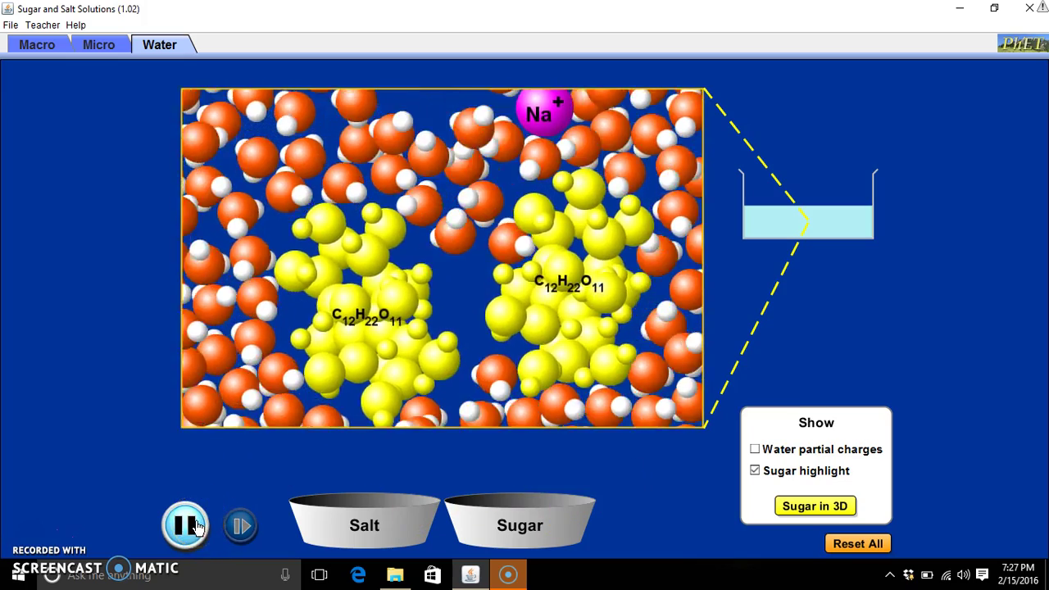
{"action": "left_click", "coordinate": [188, 525]}
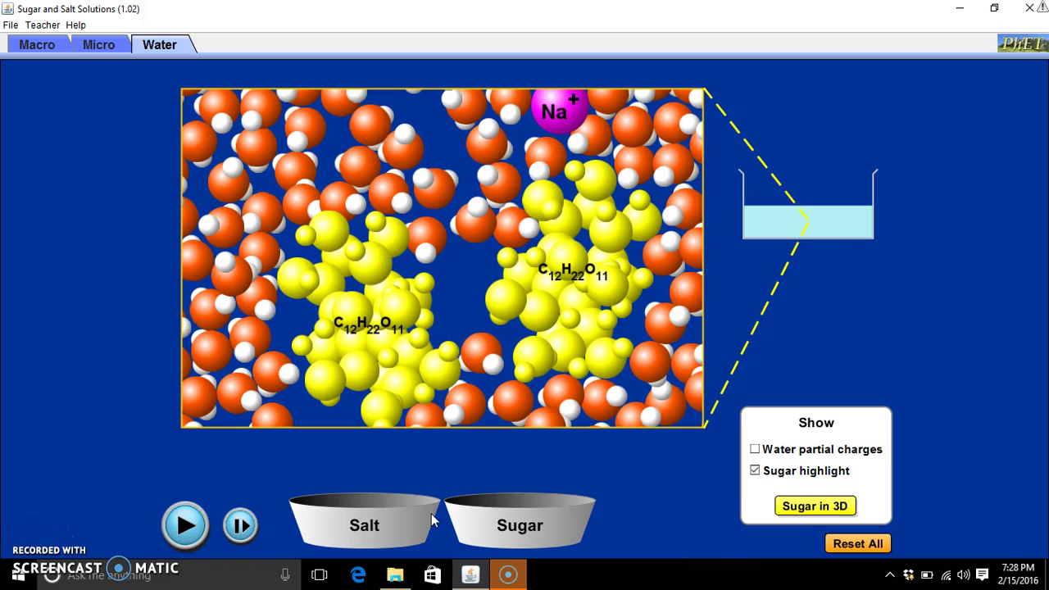
Return to the Macro view, where the salt solution keeps the conductivity bulb brightly lit
{"action": "left_click", "coordinate": [22, 49]}
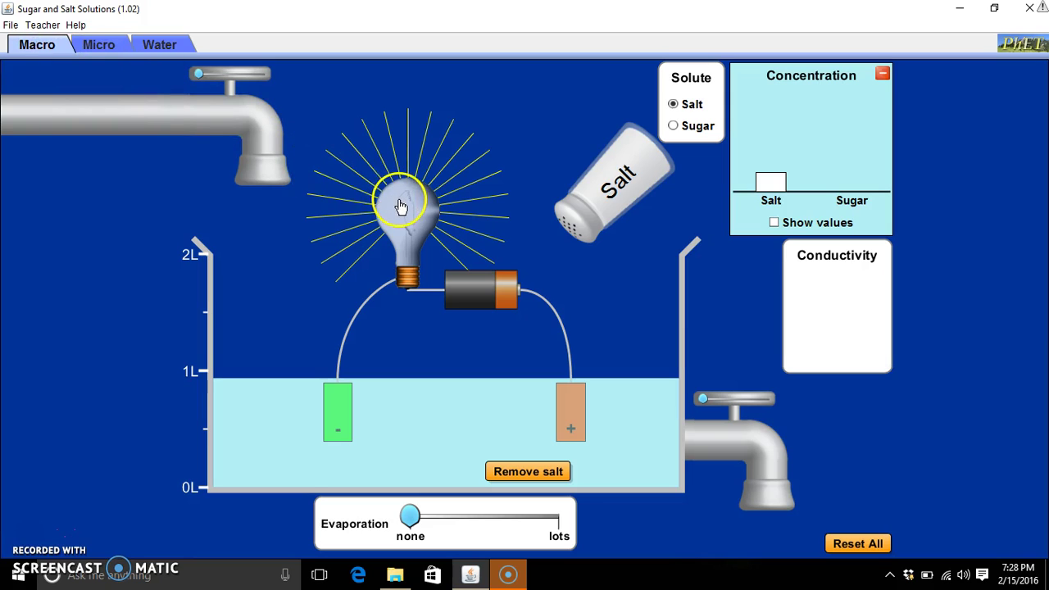